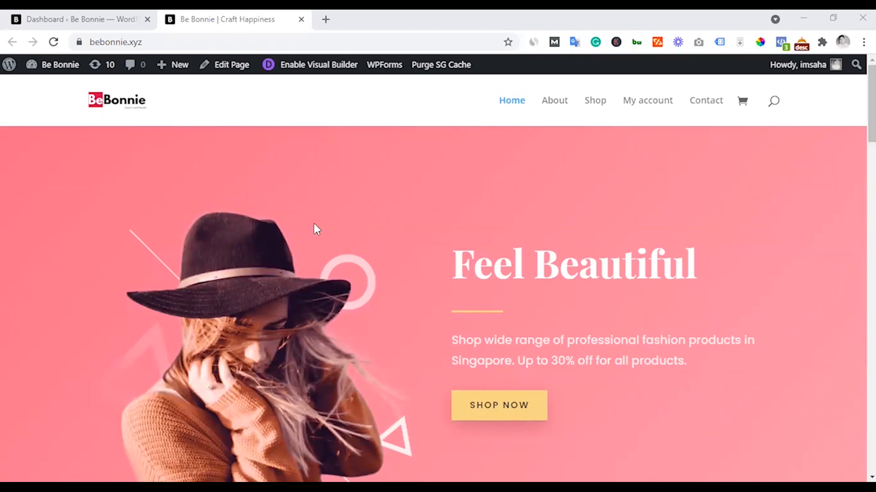
- Search the Be Bonnie site's plugin directory for "all in one migration" and view the All-in-One WP Migration entry
{"action": "left_click", "coordinate": [105, 14]}
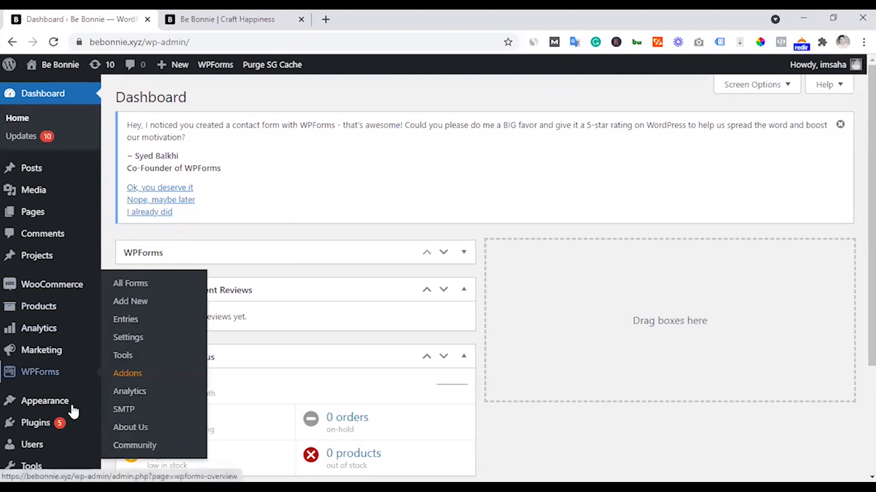
{"action": "mouse_move", "coordinate": [69, 425]}
{"action": "left_click", "coordinate": [130, 427]}
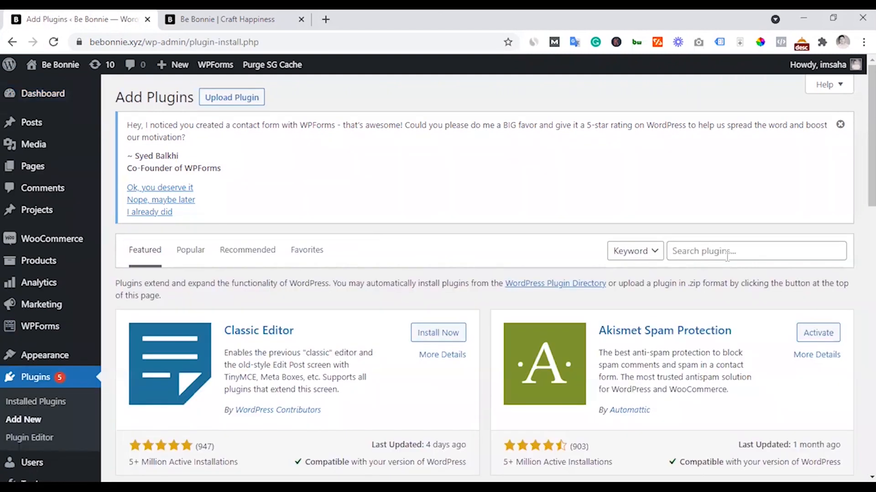
{"action": "left_click", "coordinate": [732, 251]}
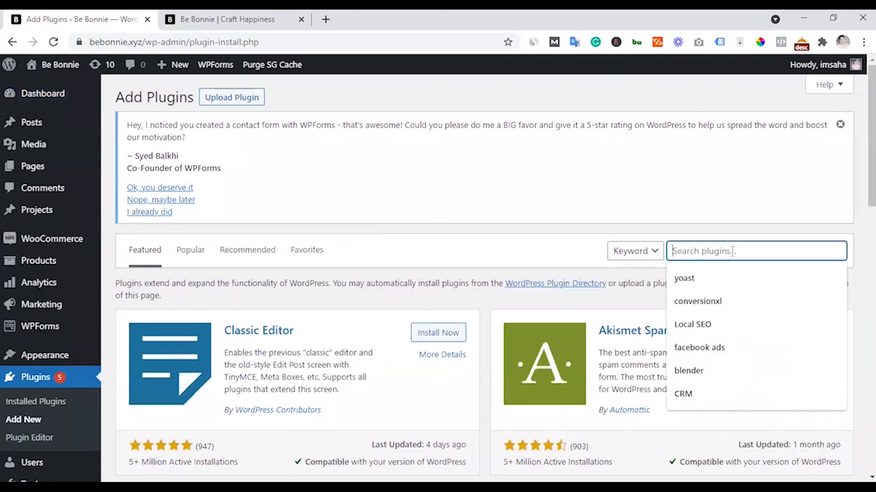
{"action": "type", "text": "all in one"}
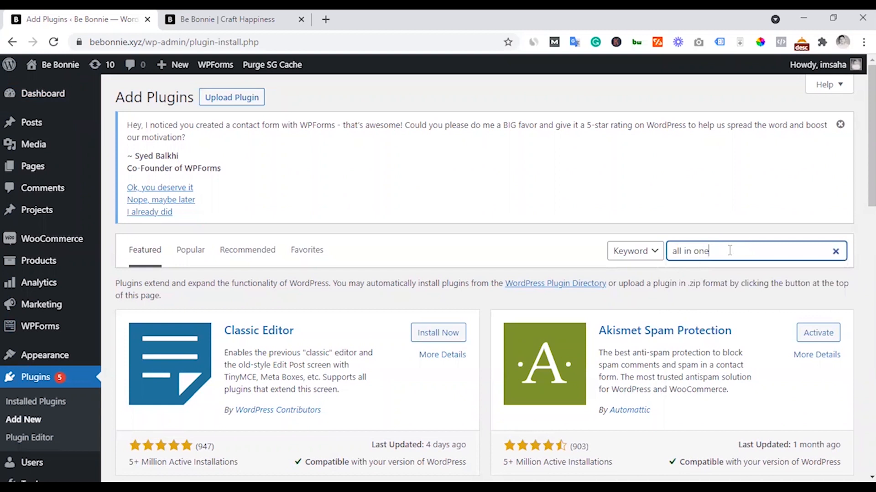
{"action": "type", "text": " migration"}
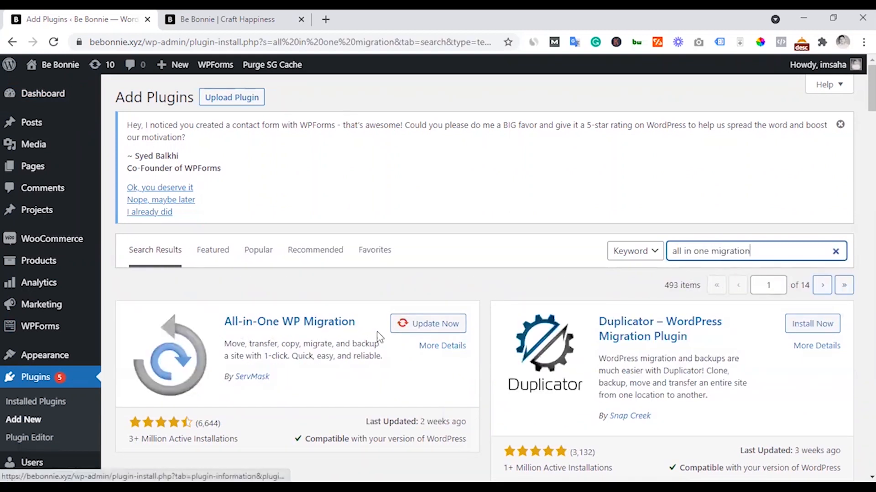
{"action": "scroll", "coordinate": [343, 332], "scroll_direction": "down", "scroll_amount": 1}
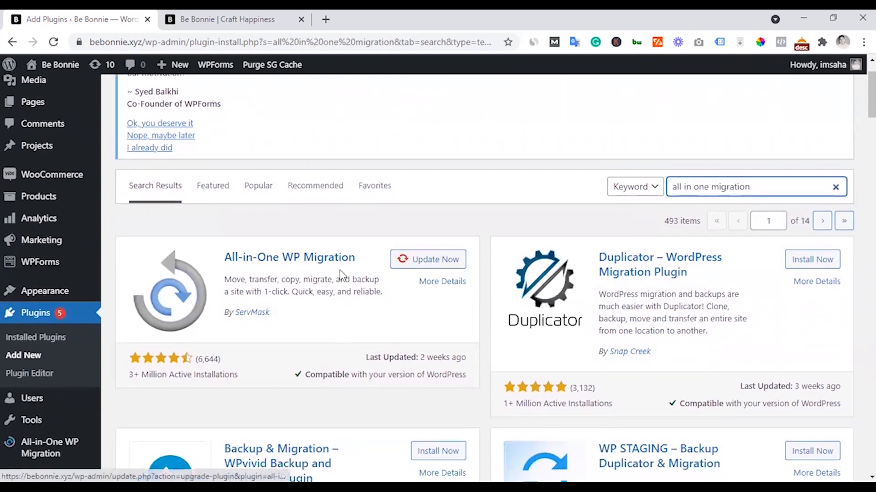
- Check the All-in-One WP Migration entry in the Be Bonnie site's list of installed plugins
{"action": "left_click", "coordinate": [48, 339]}
{"action": "scroll", "coordinate": [291, 255], "scroll_direction": "down", "scroll_amount": 3}
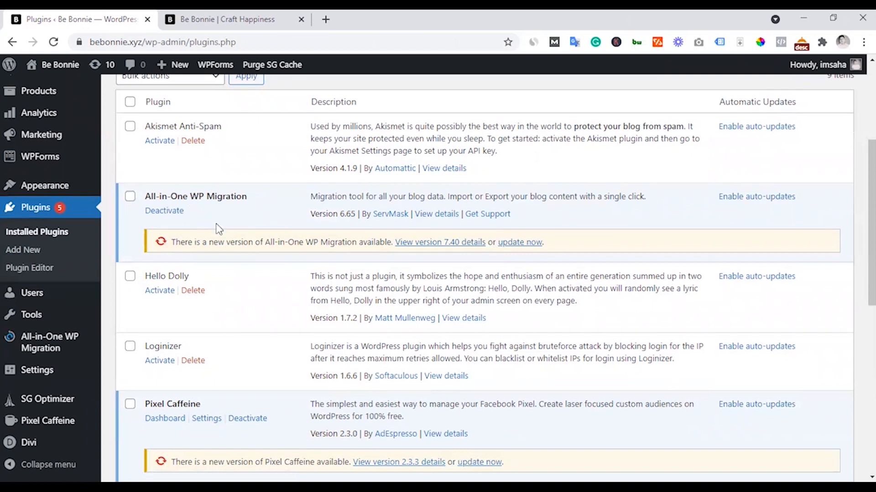
{"action": "left_click", "coordinate": [218, 19]}
{"action": "left_click", "coordinate": [97, 13]}
- Export the Be Bonnie site to a file with All-in-One WP Migration and download the resulting backup
{"action": "mouse_move", "coordinate": [67, 352]}
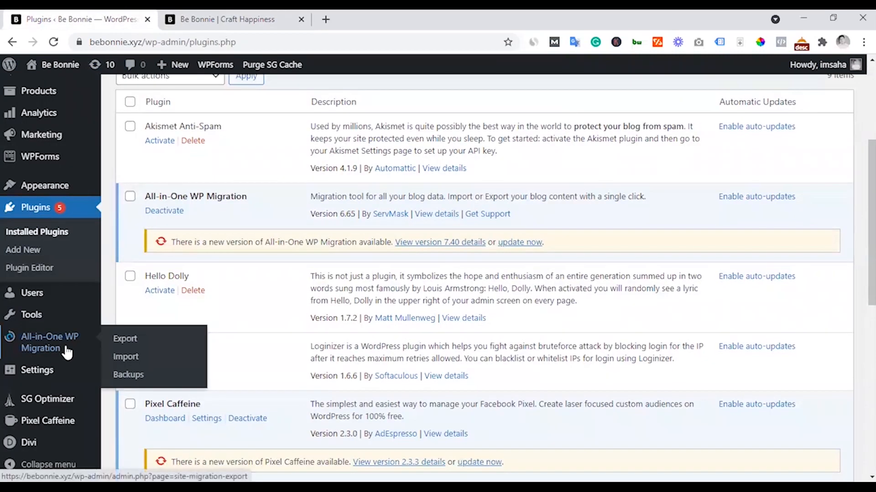
{"action": "left_click", "coordinate": [124, 345]}
{"action": "left_click", "coordinate": [179, 352]}
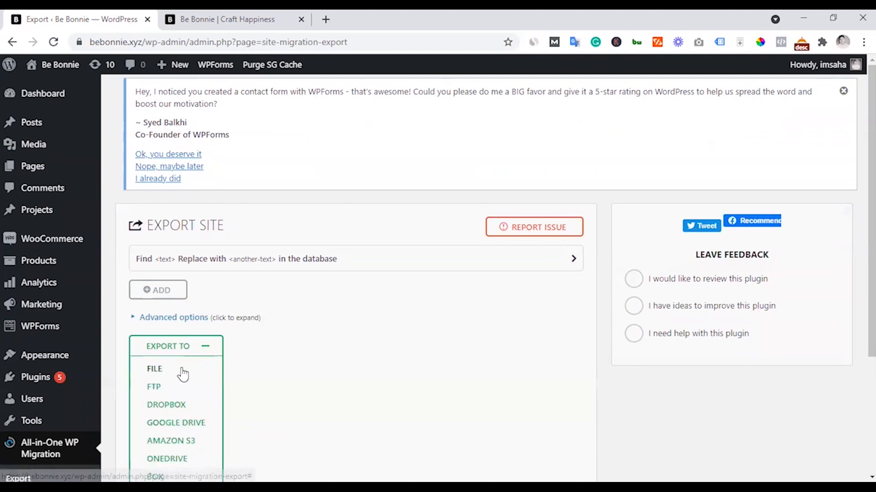
{"action": "left_click", "coordinate": [155, 368]}
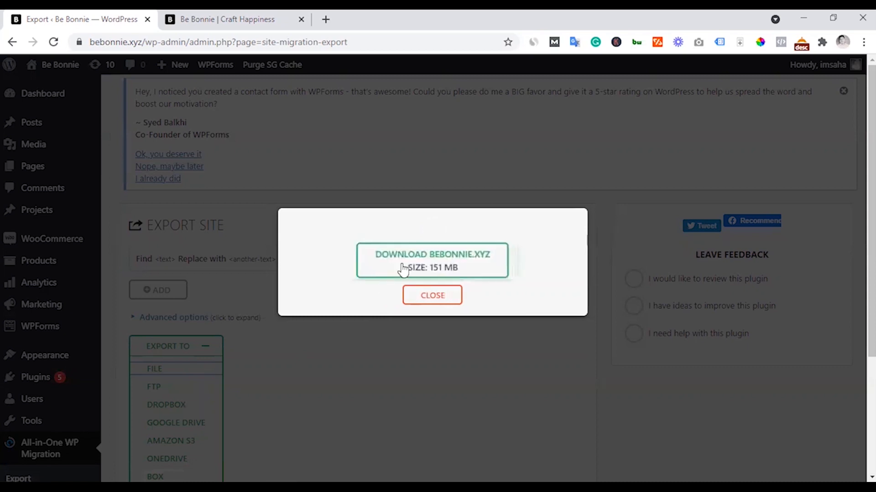
{"action": "left_click", "coordinate": [434, 254]}
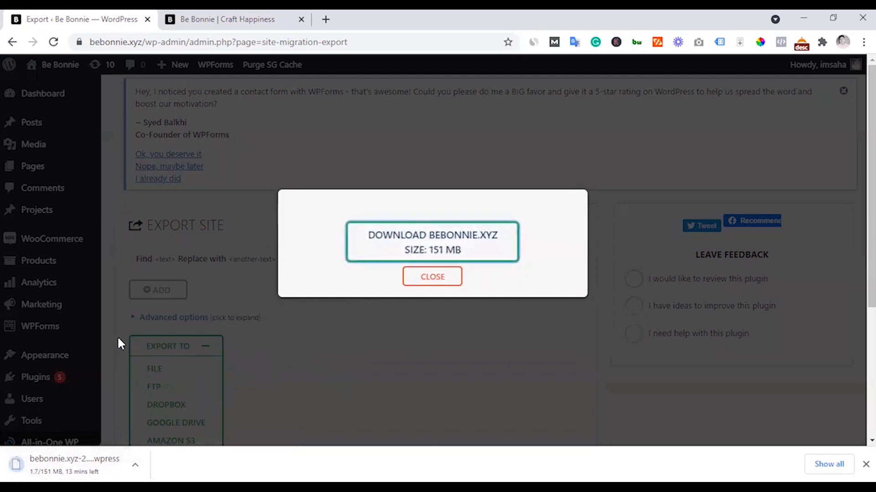
- Look over the Be Bonnie home page and close the export download dialog
{"action": "left_click", "coordinate": [262, 15]}
{"action": "scroll", "coordinate": [360, 375], "scroll_direction": "down", "scroll_amount": 5}
{"action": "scroll", "coordinate": [361, 376], "scroll_direction": "up", "scroll_amount": 4}
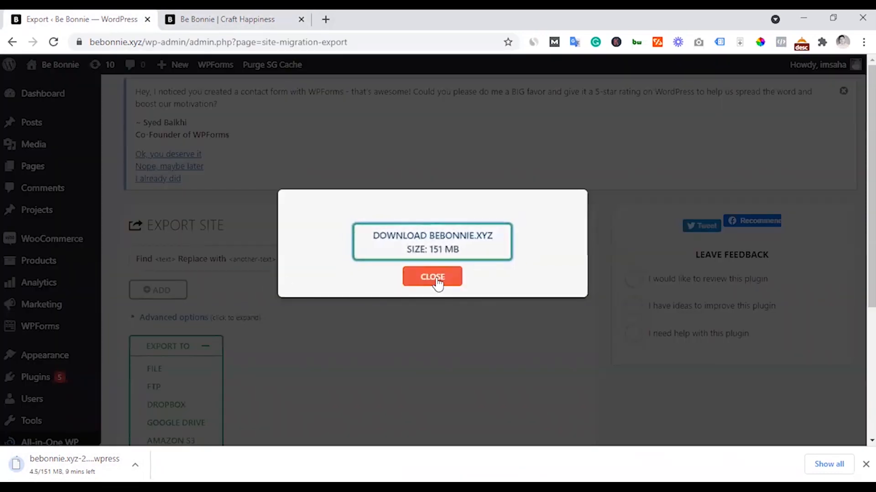
{"action": "left_click", "coordinate": [434, 279]}
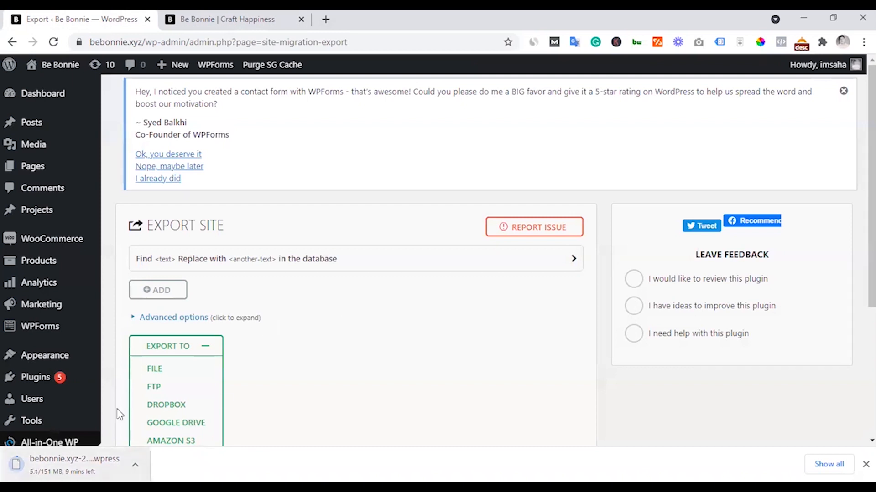
- Examine the All-in-One WP Migration import page on the Be Bonnie site, including its upload limit and list of import sources
{"action": "scroll", "coordinate": [263, 334], "scroll_direction": "down", "scroll_amount": 2}
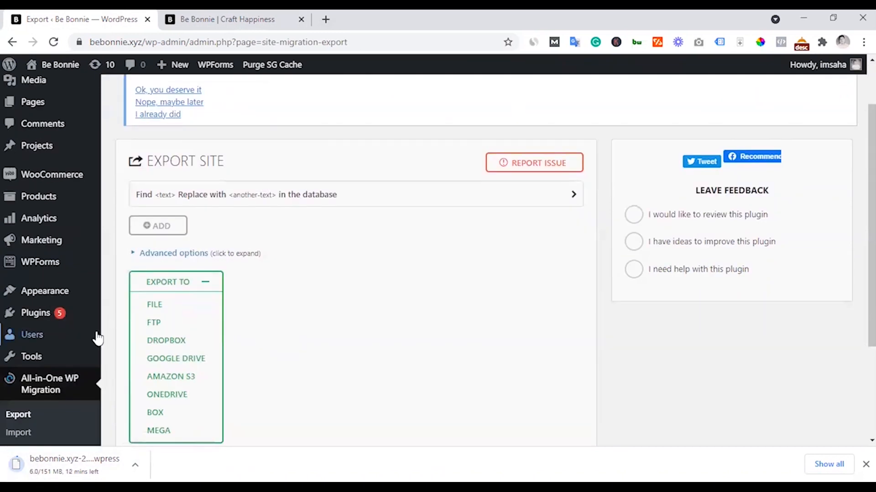
{"action": "scroll", "coordinate": [98, 336], "scroll_direction": "down", "scroll_amount": 4}
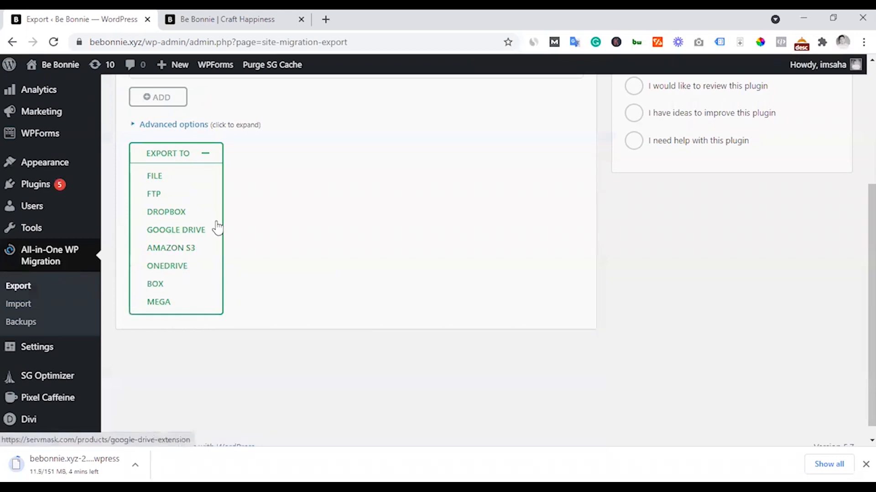
{"action": "left_click", "coordinate": [26, 306]}
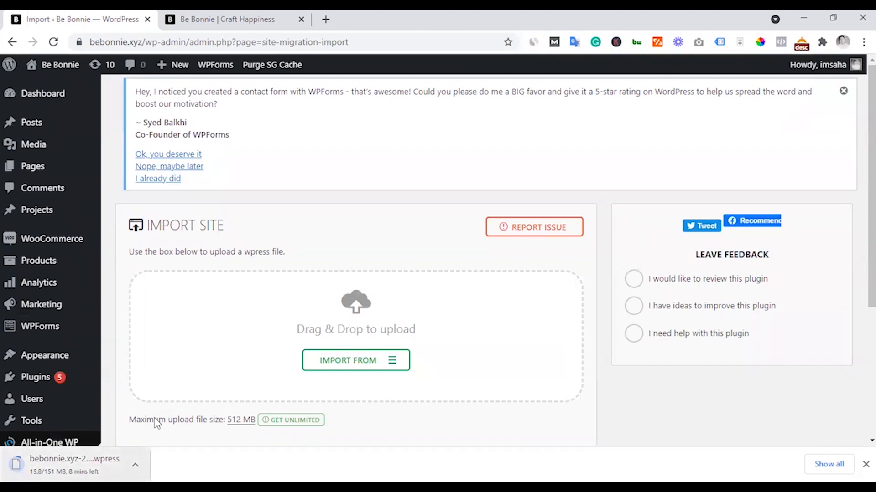
{"action": "left_click", "coordinate": [352, 365]}
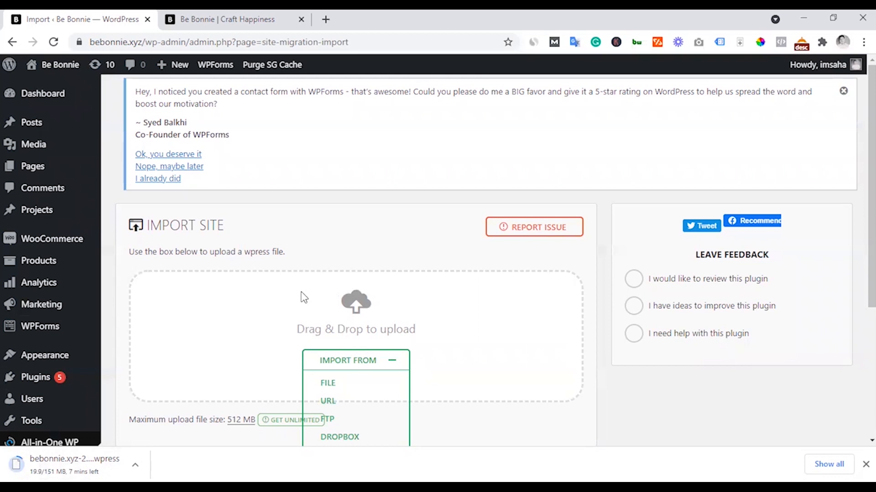
{"action": "left_click", "coordinate": [145, 41]}
{"action": "left_click_drag", "start_coordinate": [91, 41], "coordinate": [171, 42]}
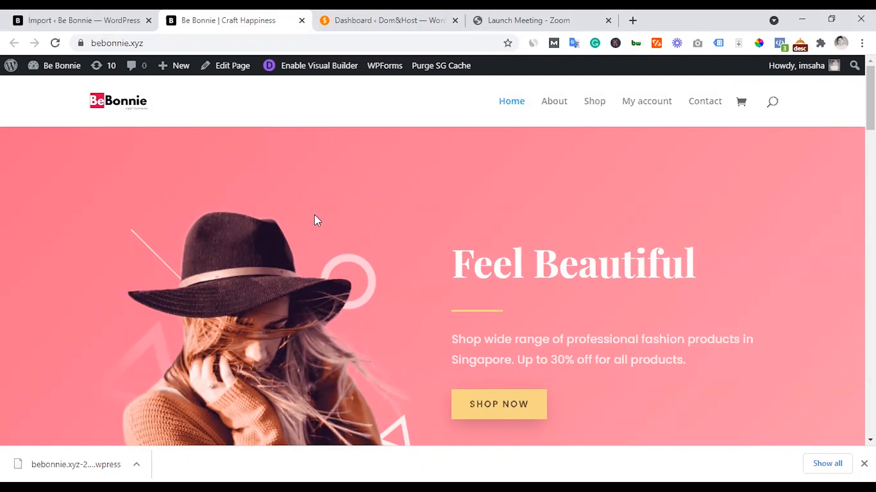
{"action": "left_click", "coordinate": [119, 12]}
{"action": "scroll", "coordinate": [27, 344], "scroll_direction": "down", "scroll_amount": 3}
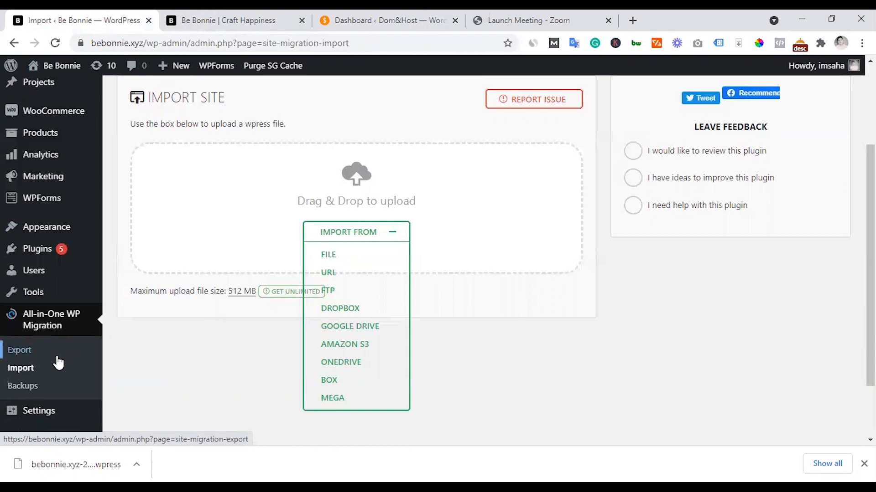
- Search the Dom&Host site's plugin directory for "all" and locate the All-in-One WP Migration plugin
{"action": "key", "text": "ctrl+3"}
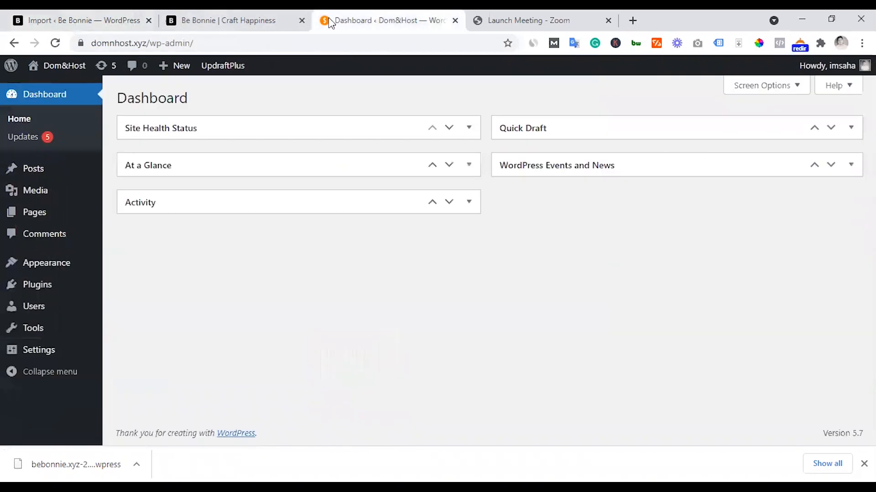
{"action": "mouse_move", "coordinate": [60, 292]}
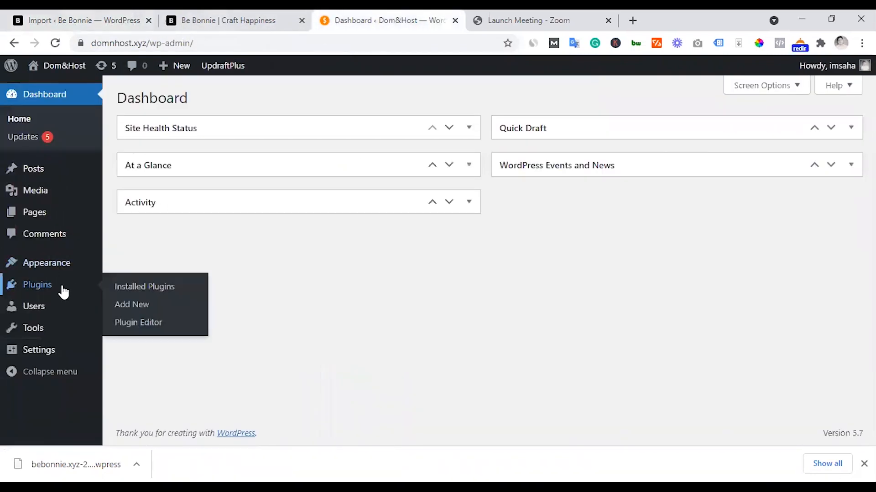
{"action": "left_click", "coordinate": [136, 303]}
{"action": "left_click", "coordinate": [705, 135]}
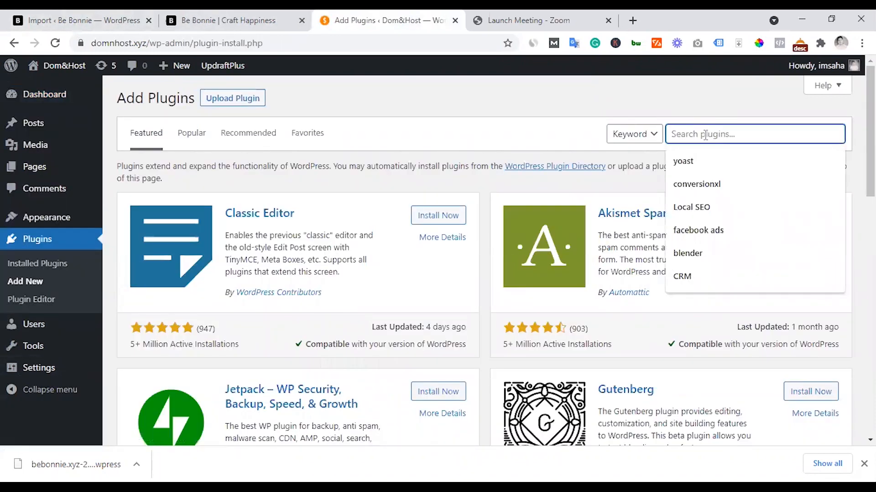
{"action": "type", "text": "all"}
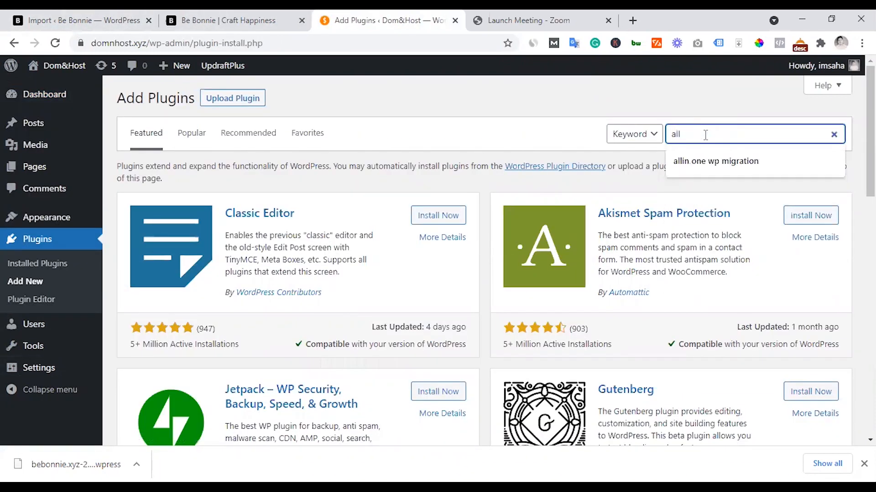
{"action": "key", "text": "Return"}
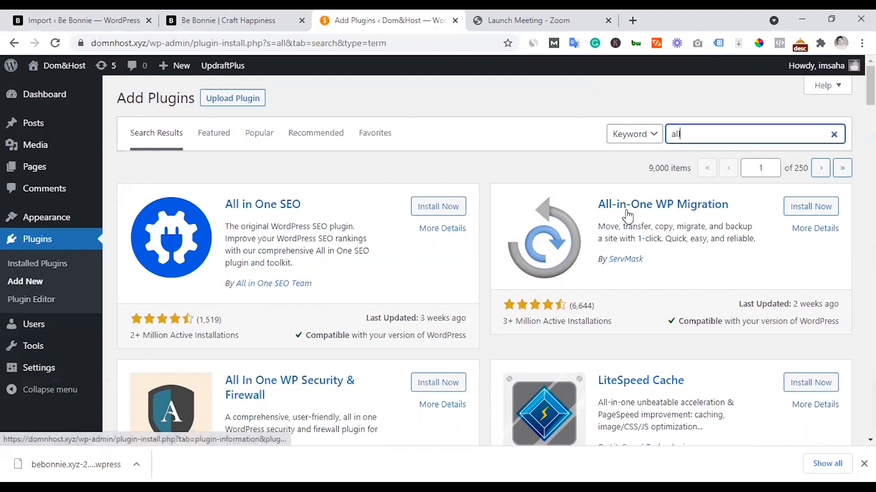
{"action": "left_click_drag", "start_coordinate": [736, 208], "coordinate": [600, 211]}
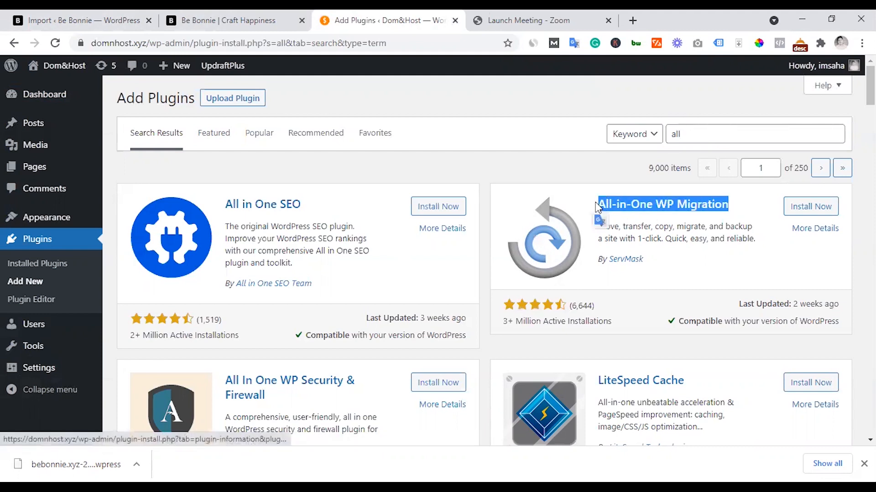
{"action": "left_click", "coordinate": [610, 221]}
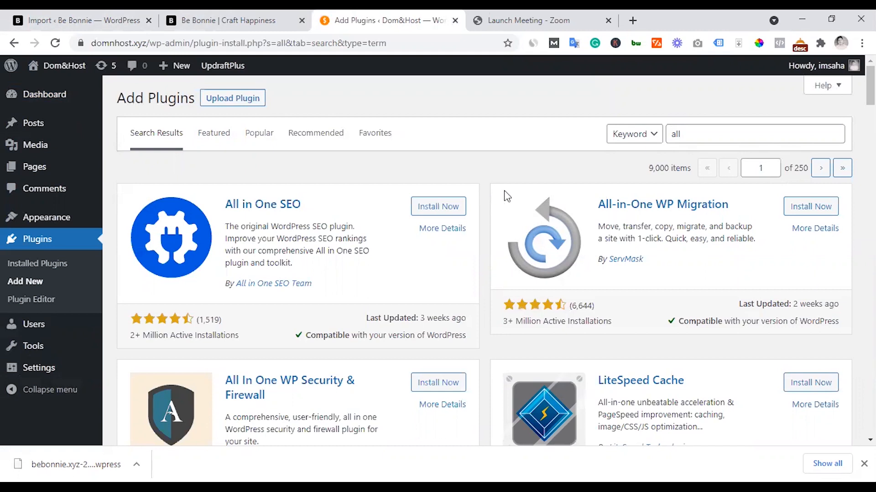
- Upload all-in-one-wp-migration.zip to the Dom&Host site, then install and activate the plugin
{"action": "left_click", "coordinate": [243, 98]}
{"action": "left_click", "coordinate": [400, 213]}
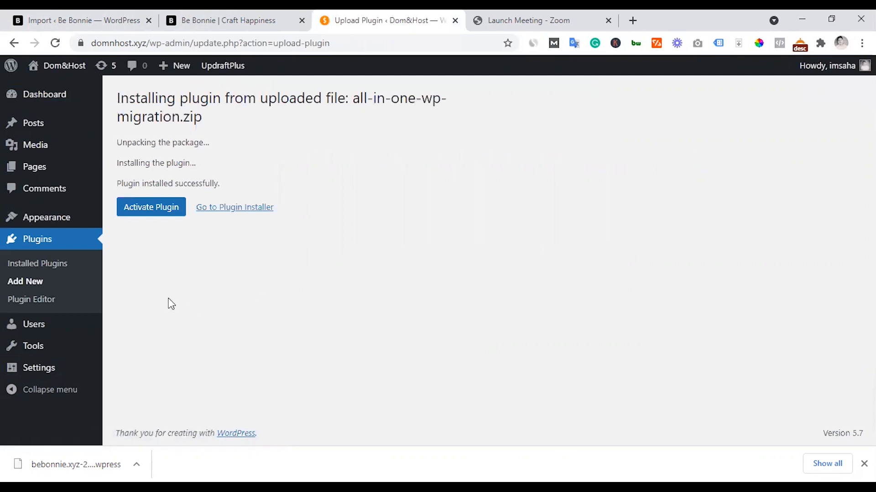
{"action": "left_click", "coordinate": [145, 215]}
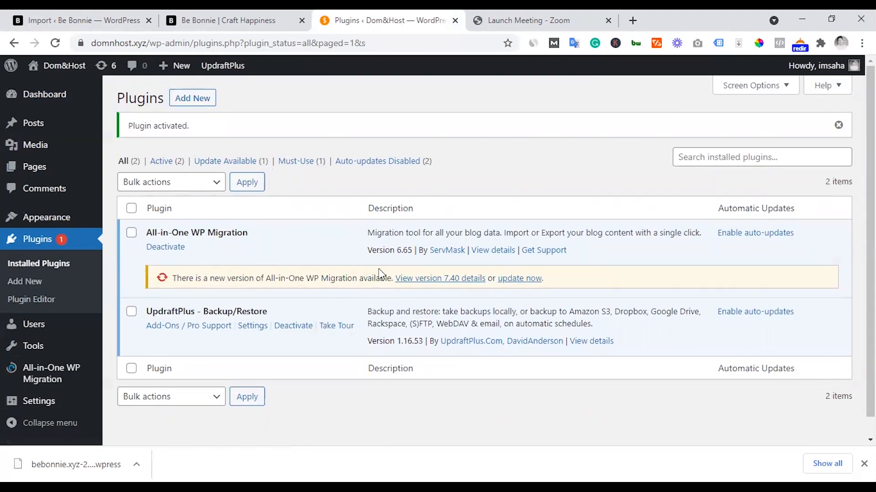
- Compare the All-in-One WP Migration version on the Dom&Host site with the one installed on the Be Bonnie site
{"action": "left_click_drag", "start_coordinate": [397, 254], "coordinate": [410, 250]}
{"action": "left_click", "coordinate": [35, 19]}
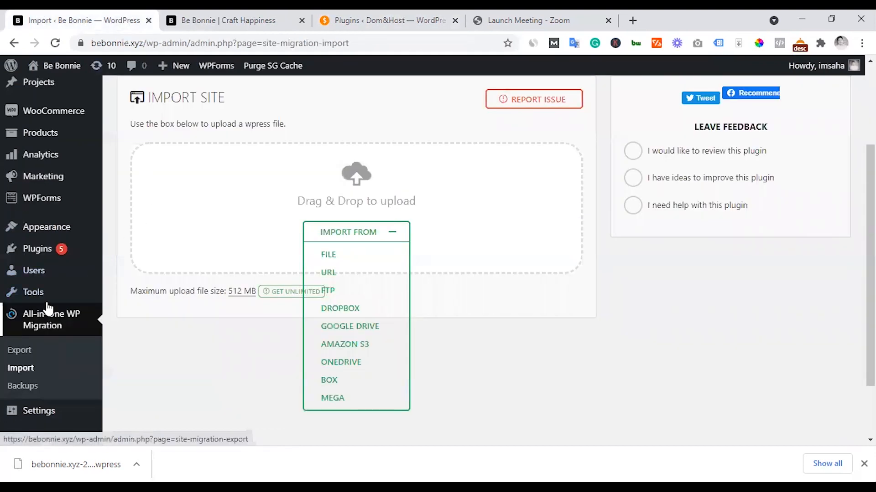
{"action": "left_click", "coordinate": [36, 249]}
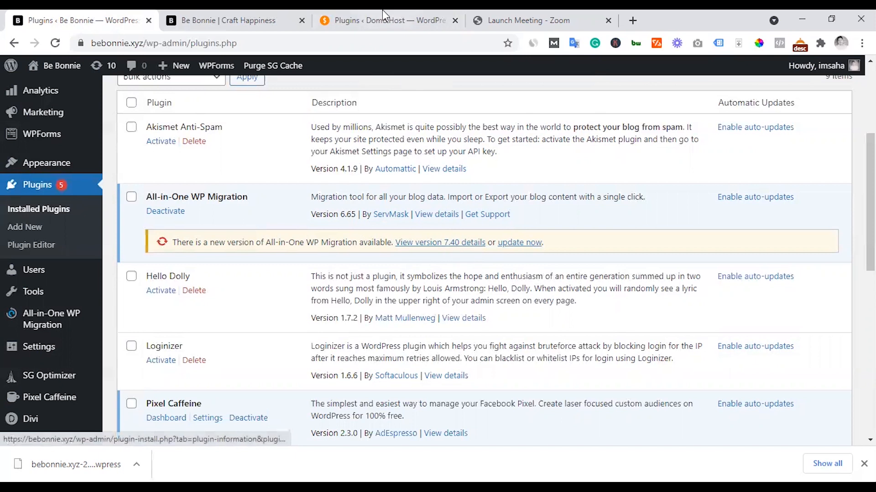
- Import the exported Be Bonnie .wpress file into the Dom&Host site with All-in-One WP Migration, accepting that the existing website is overwritten
{"action": "left_click", "coordinate": [425, 16]}
{"action": "mouse_move", "coordinate": [48, 378]}
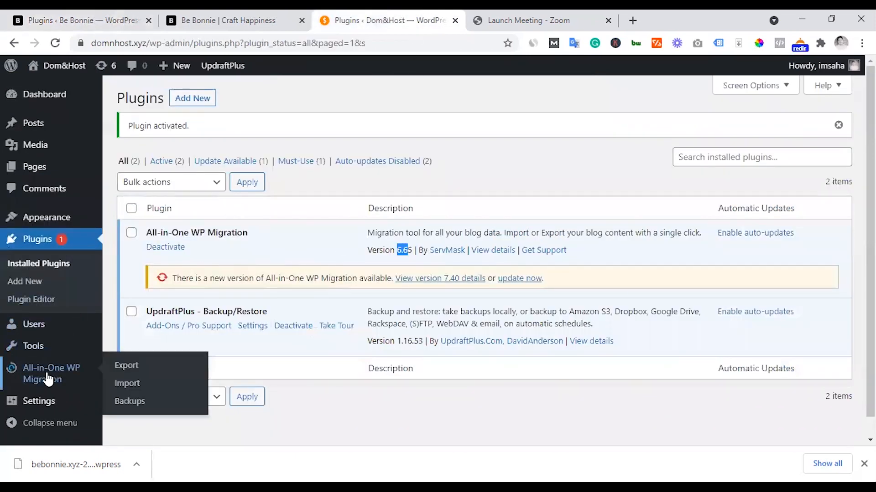
{"action": "left_click", "coordinate": [127, 385]}
{"action": "left_click", "coordinate": [354, 249]}
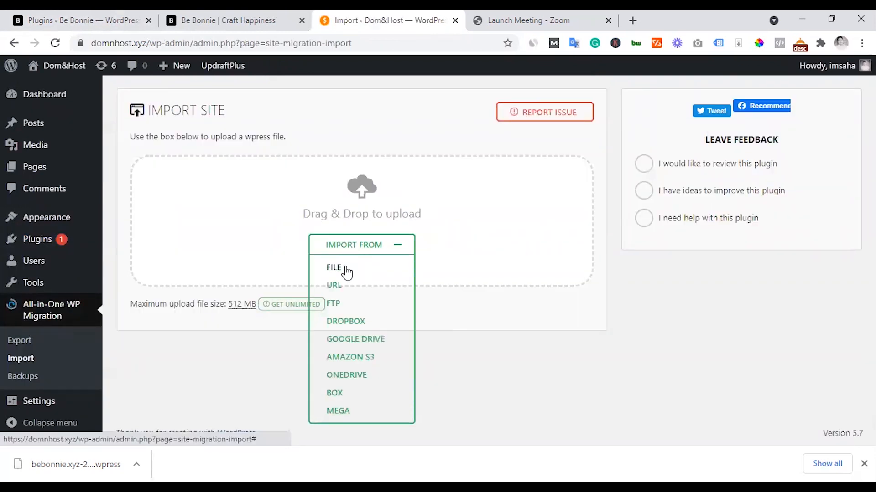
{"action": "left_click", "coordinate": [343, 270]}
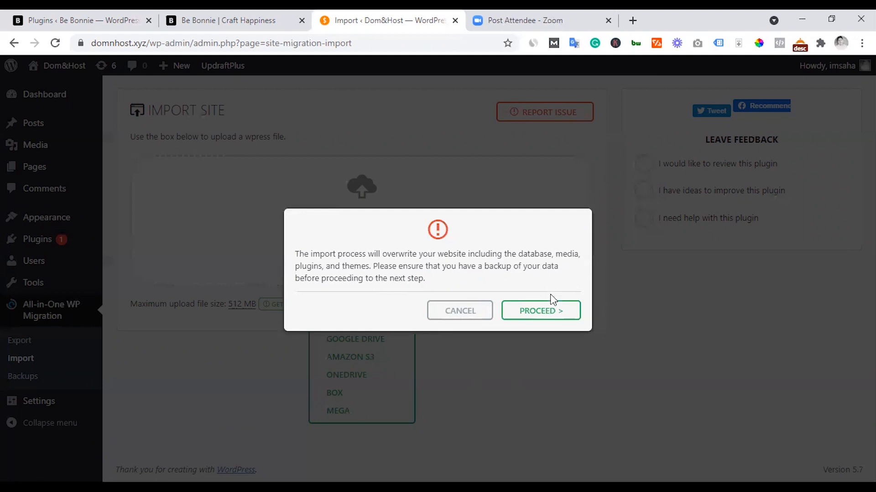
{"action": "left_click", "coordinate": [534, 316]}
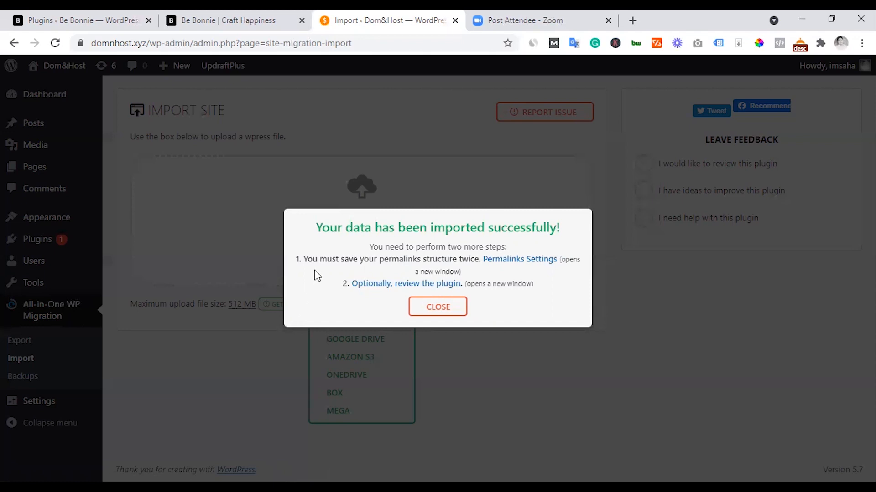
- Review the original Be Bonnie homepage at bebonnie.xyz and return to the Dom&Host import page
{"action": "left_click", "coordinate": [228, 21]}
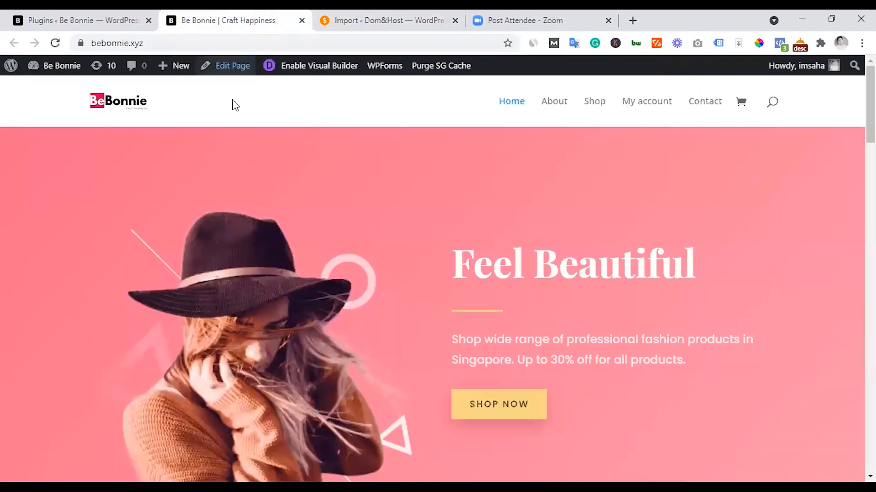
{"action": "scroll", "coordinate": [280, 246], "scroll_direction": "down", "scroll_amount": 15}
{"action": "scroll", "coordinate": [280, 248], "scroll_direction": "up", "scroll_amount": 10}
{"action": "left_click", "coordinate": [367, 11]}
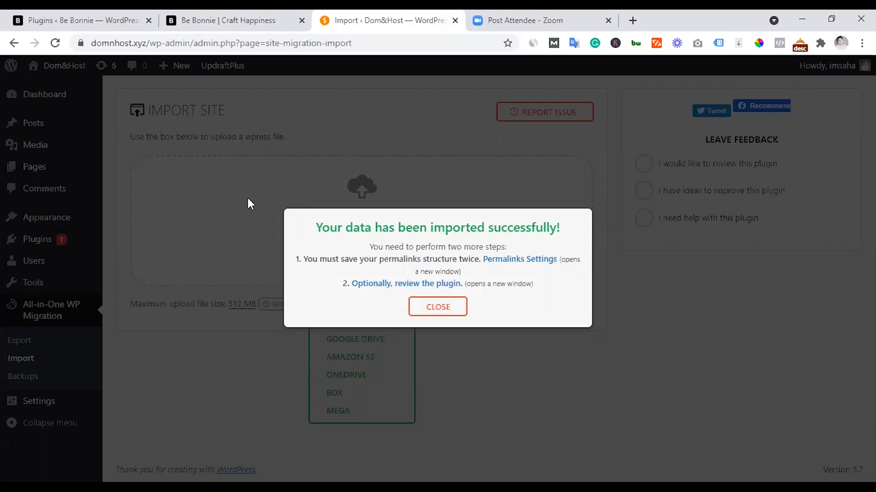
{"action": "left_click", "coordinate": [248, 16]}
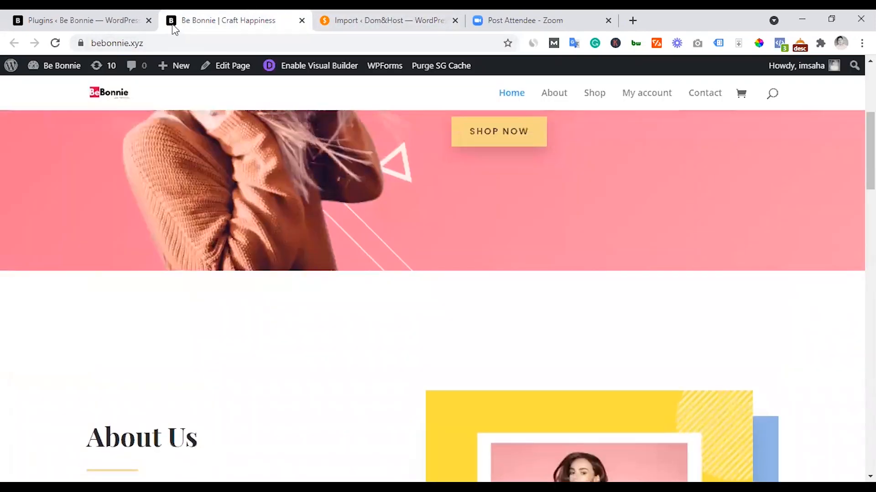
{"action": "left_click", "coordinate": [329, 22]}
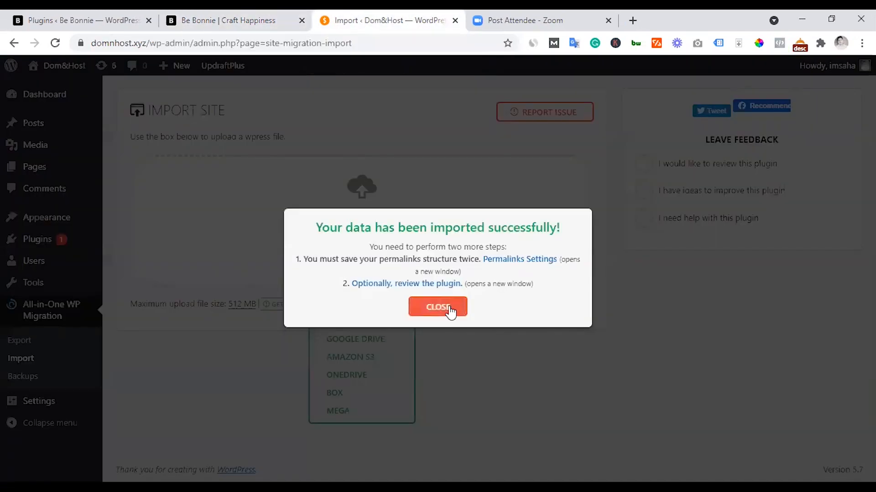
- Dismiss the finished import's message on the Dom&Host site and open its Permalinks settings
{"action": "left_click", "coordinate": [450, 311]}
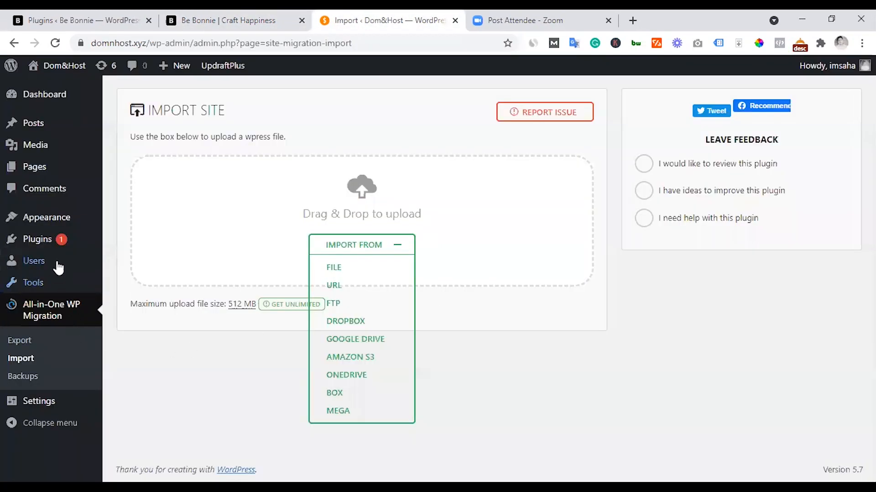
{"action": "mouse_move", "coordinate": [46, 246]}
{"action": "mouse_move", "coordinate": [21, 399]}
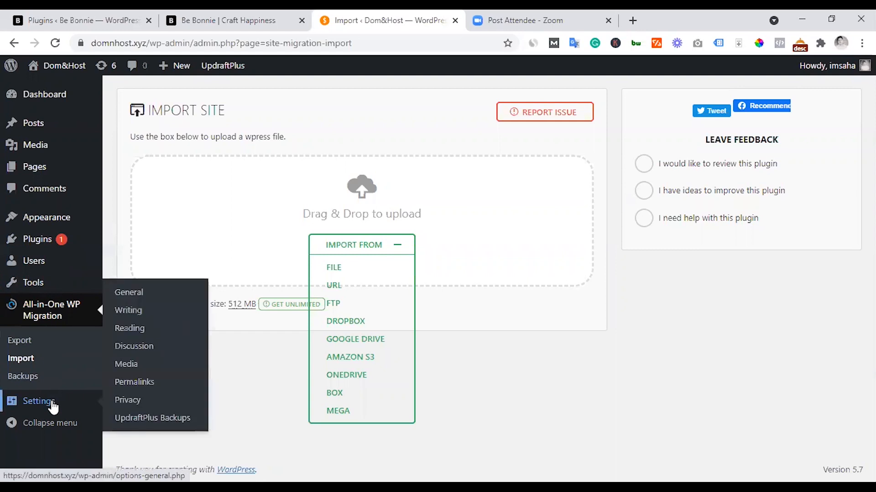
{"action": "left_click", "coordinate": [139, 383]}
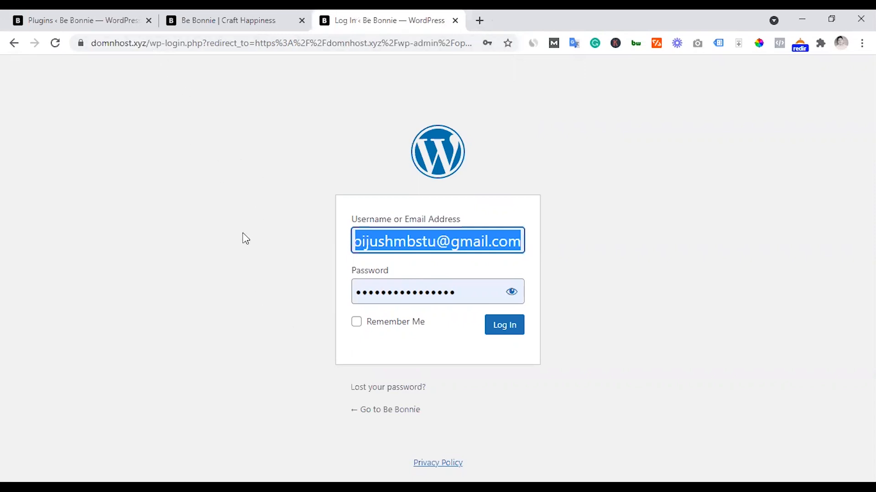
- Log in to domnhost.xyz with the Be Bonnie site's username and account password, enabling Remember Me
{"action": "left_click", "coordinate": [226, 13]}
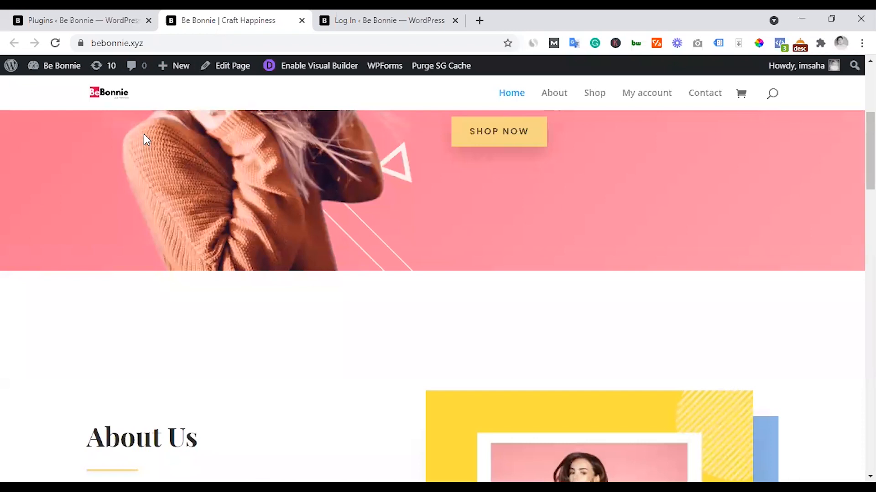
{"action": "left_click", "coordinate": [362, 18]}
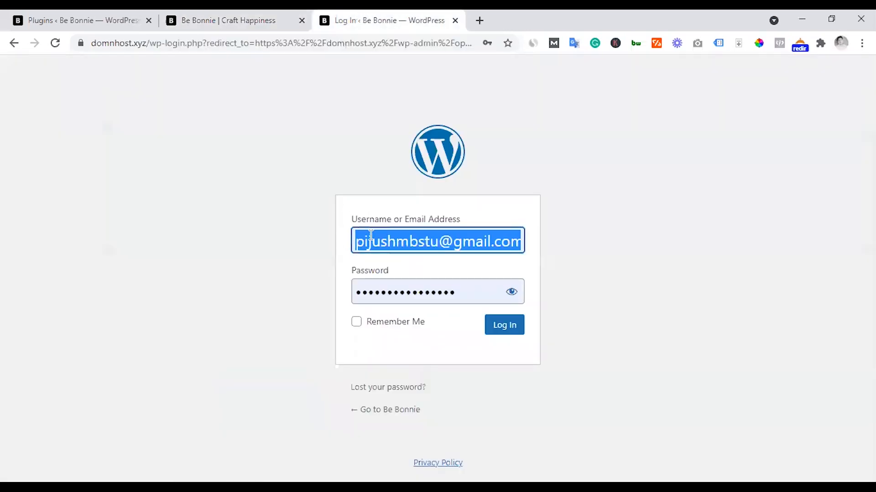
{"action": "left_click", "coordinate": [256, 20]}
{"action": "left_click", "coordinate": [396, 18]}
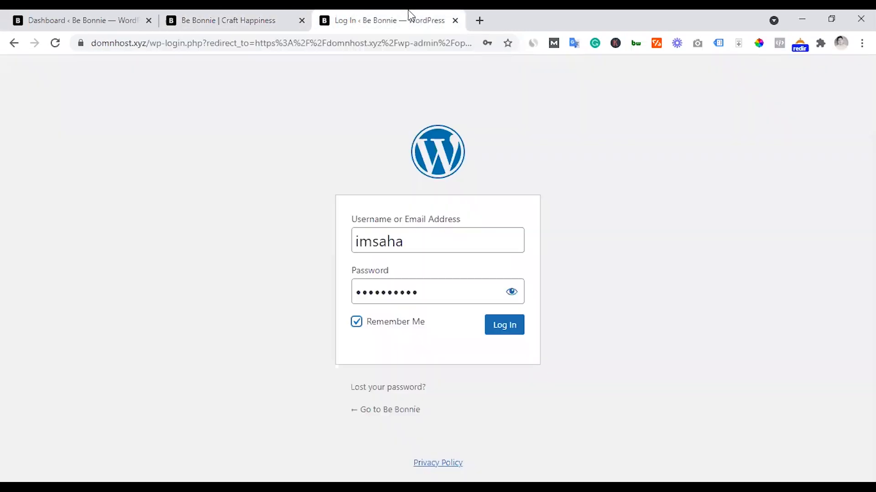
{"action": "left_click", "coordinate": [512, 327]}
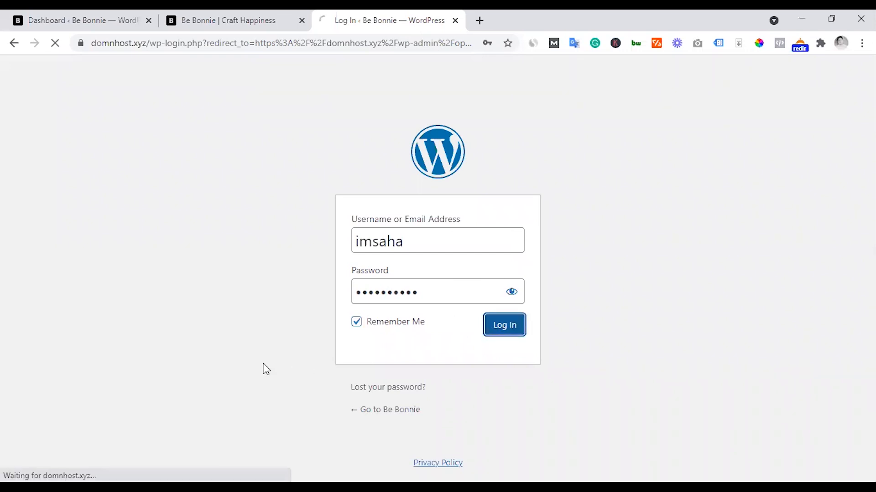
- Save the permalink settings on domnhost.xyz with the Post name structure and the /product/ custom base
{"action": "left_click", "coordinate": [244, 21]}
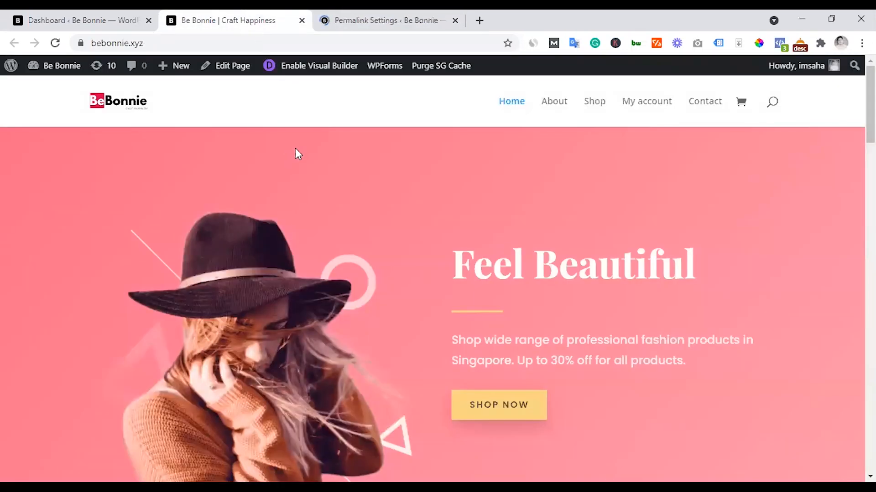
{"action": "left_click", "coordinate": [373, 11]}
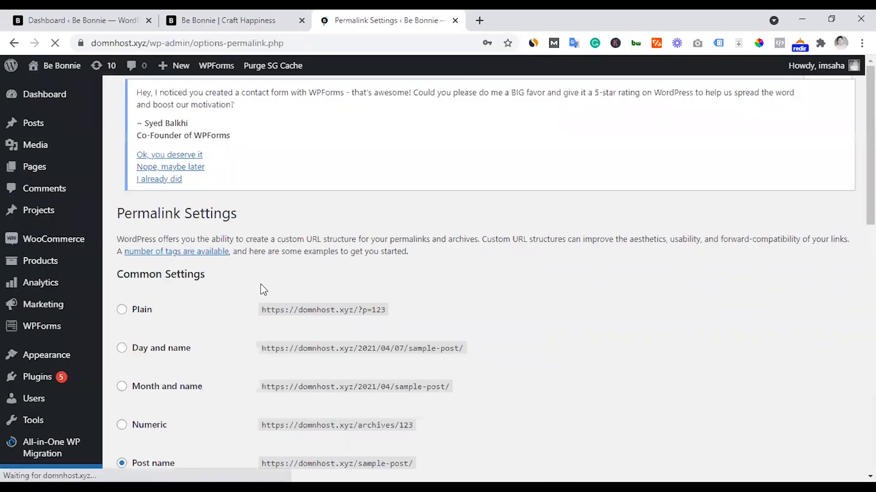
{"action": "scroll", "coordinate": [261, 283], "scroll_direction": "down", "scroll_amount": 3}
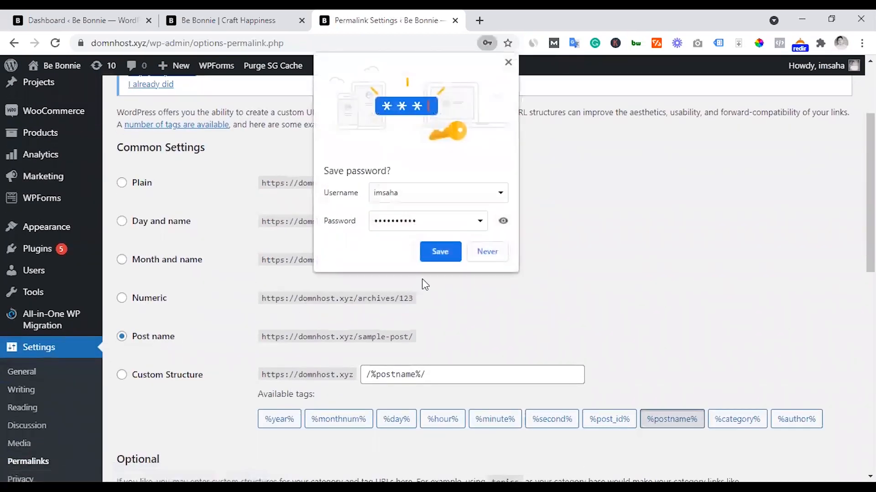
{"action": "scroll", "coordinate": [211, 336], "scroll_direction": "down", "scroll_amount": 10}
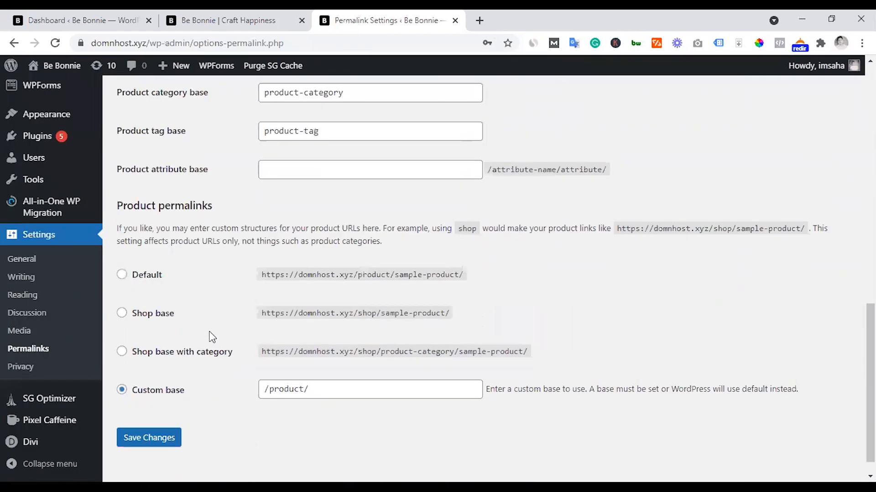
{"action": "left_click", "coordinate": [148, 414]}
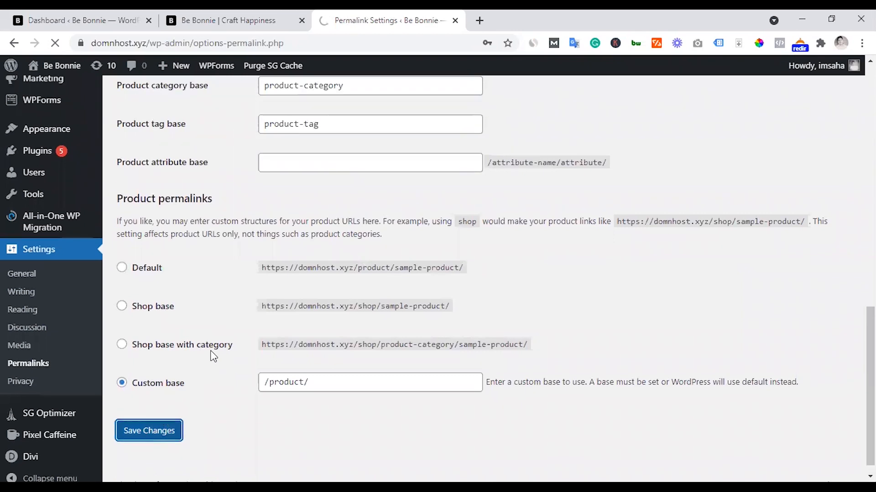
{"action": "left_click", "coordinate": [244, 11]}
{"action": "left_click", "coordinate": [388, 12]}
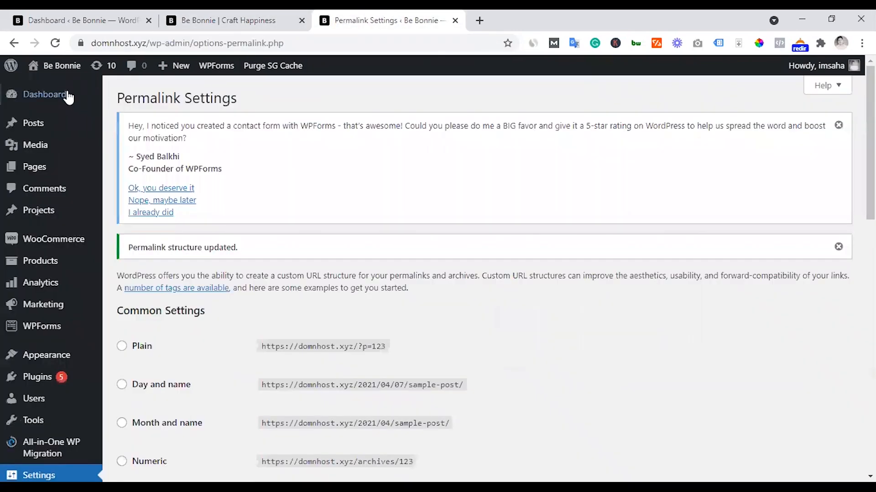
- Open the domnhost.xyz homepage in a new tab and check the migrated content against the original site
{"action": "mouse_move", "coordinate": [54, 71]}
{"action": "middle_click", "coordinate": [52, 89]}
{"action": "left_click", "coordinate": [519, 12]}
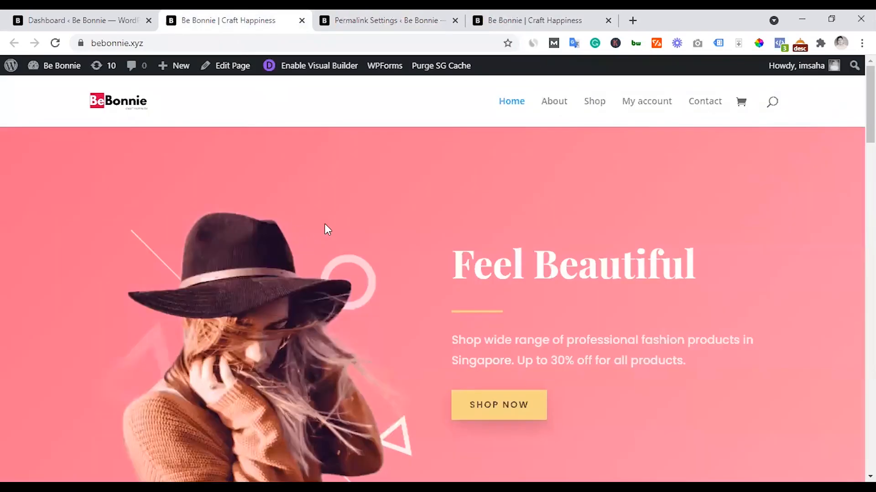
{"action": "scroll", "coordinate": [358, 315], "scroll_direction": "down", "scroll_amount": 15}
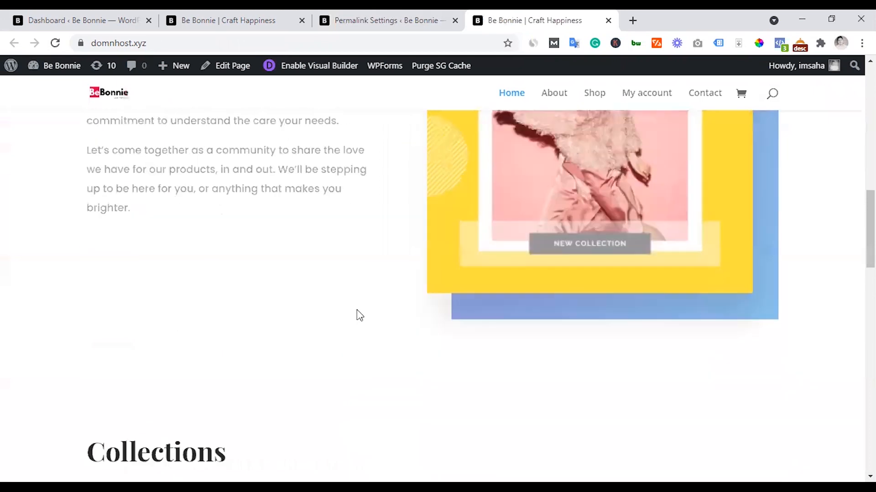
{"action": "scroll", "coordinate": [356, 314], "scroll_direction": "down", "scroll_amount": 6}
{"action": "scroll", "coordinate": [355, 315], "scroll_direction": "up", "scroll_amount": 20}
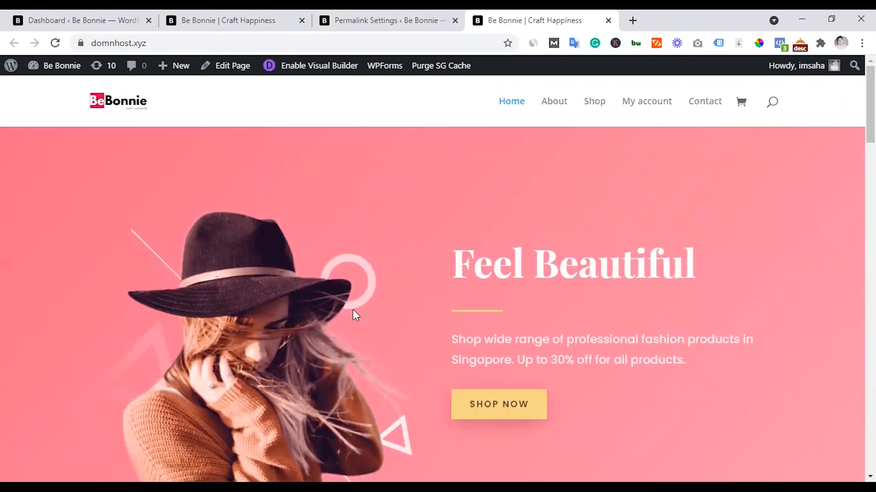
- Open the All-in-One WP Migration export page on bebonnie.xyz and review the available export destinations
{"action": "left_click", "coordinate": [82, 20]}
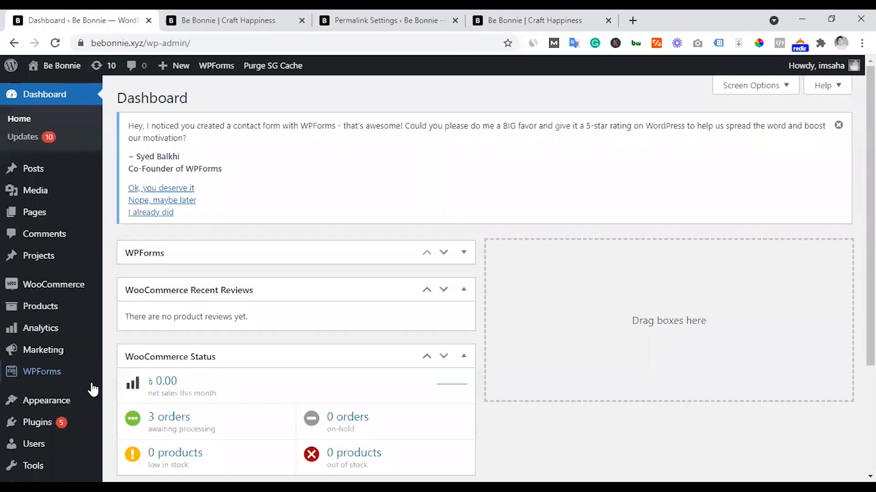
{"action": "mouse_move", "coordinate": [70, 409]}
{"action": "scroll", "coordinate": [307, 244], "scroll_direction": "down", "scroll_amount": 3}
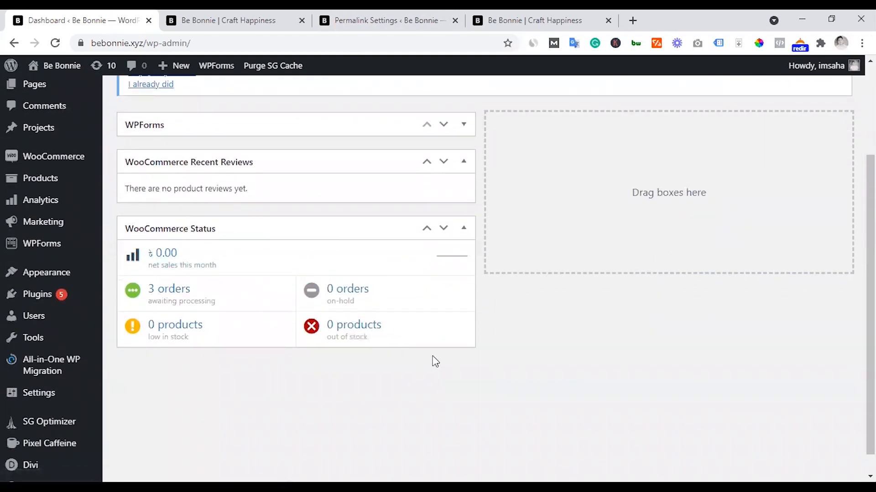
{"action": "mouse_move", "coordinate": [67, 372]}
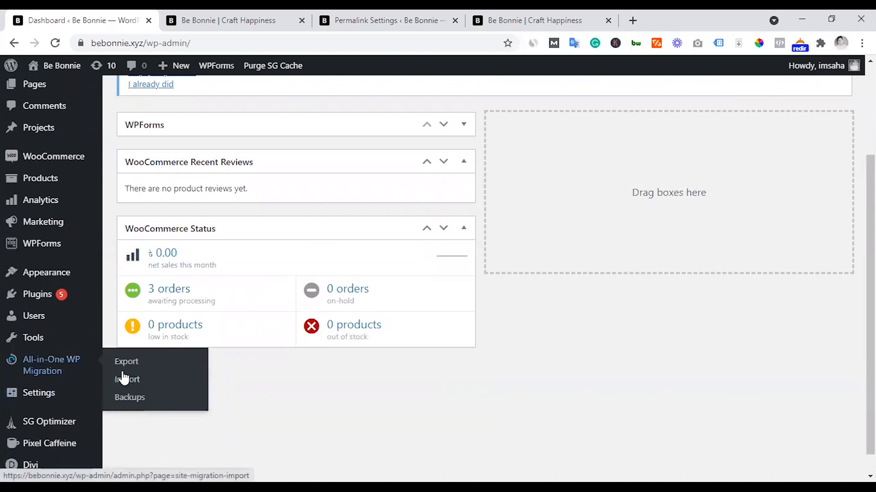
{"action": "left_click", "coordinate": [137, 364]}
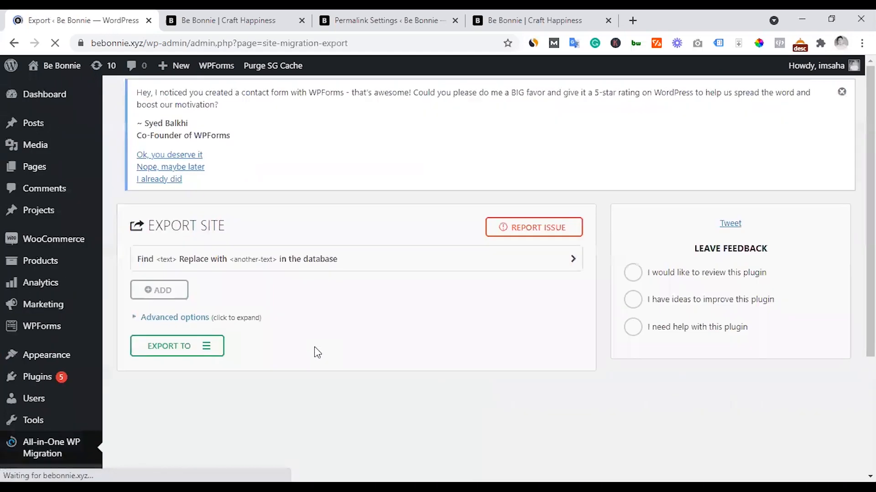
{"action": "left_click", "coordinate": [205, 346]}
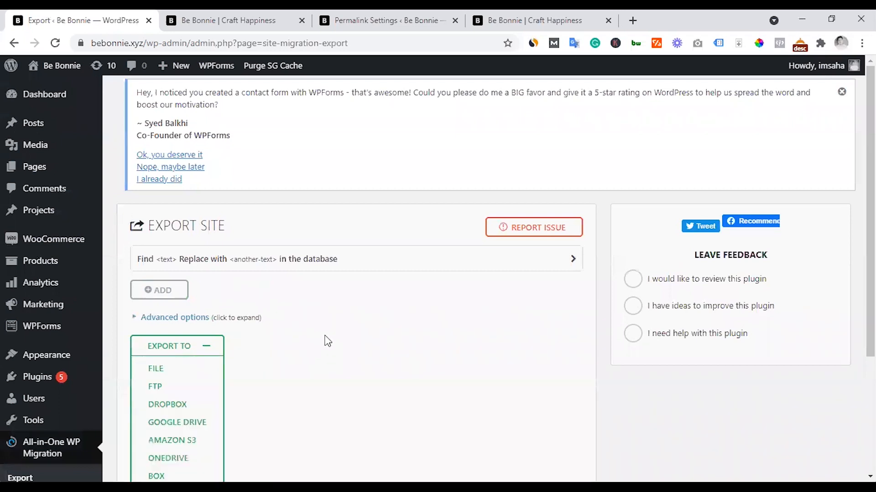
{"action": "scroll", "coordinate": [319, 337], "scroll_direction": "down", "scroll_amount": 1}
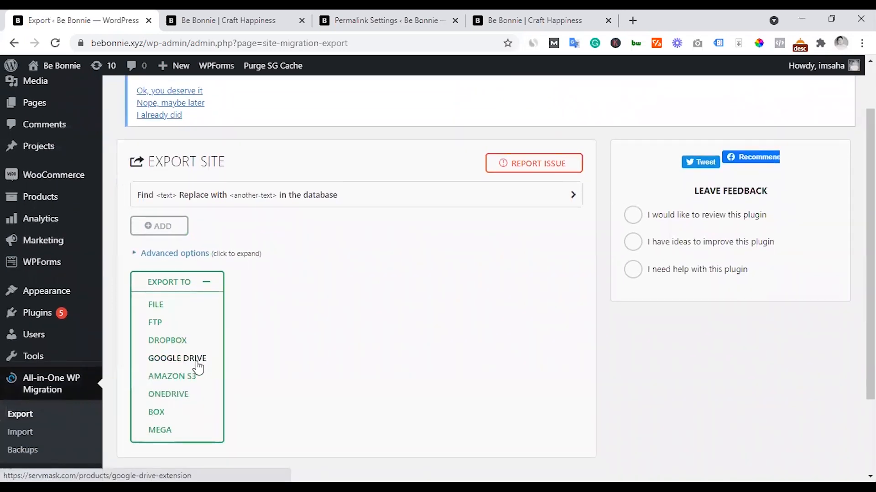
- Open the All-in-One WP Migration import page on domnhost.xyz and review the available import sources
{"action": "left_click", "coordinate": [365, 19]}
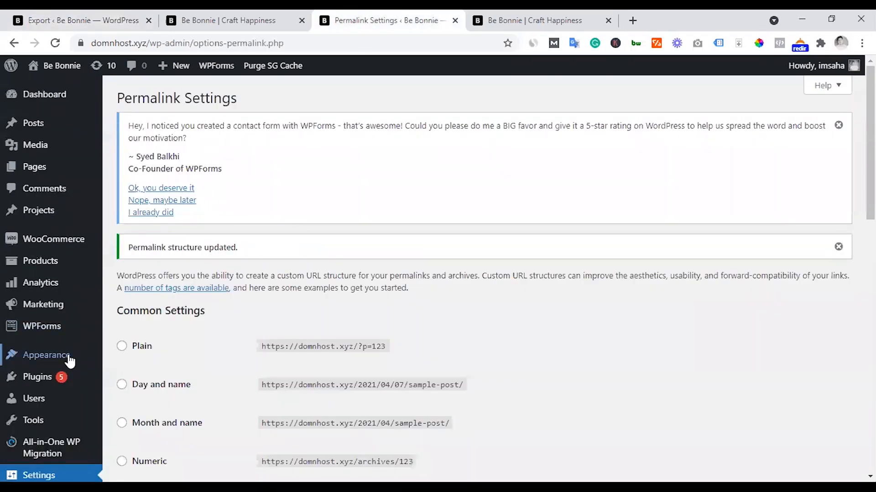
{"action": "scroll", "coordinate": [59, 392], "scroll_direction": "down", "scroll_amount": 3}
{"action": "mouse_move", "coordinate": [70, 328]}
{"action": "left_click", "coordinate": [125, 335]}
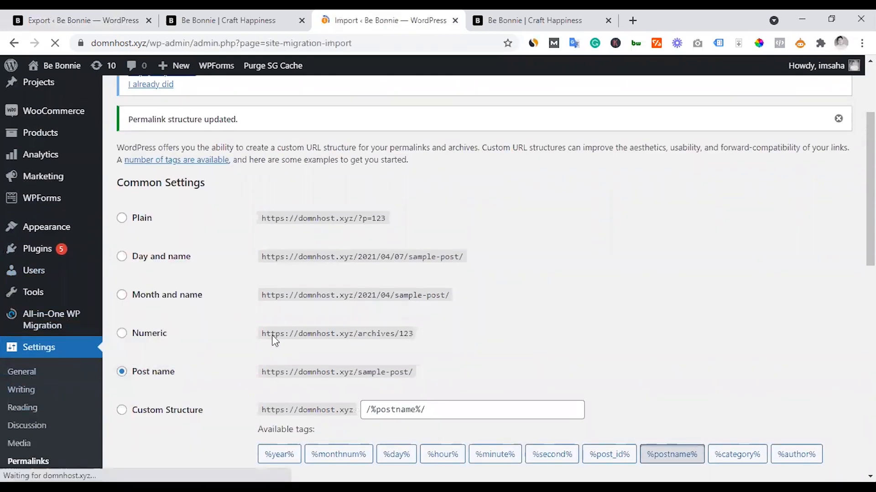
{"action": "scroll", "coordinate": [331, 294], "scroll_direction": "down", "scroll_amount": 3}
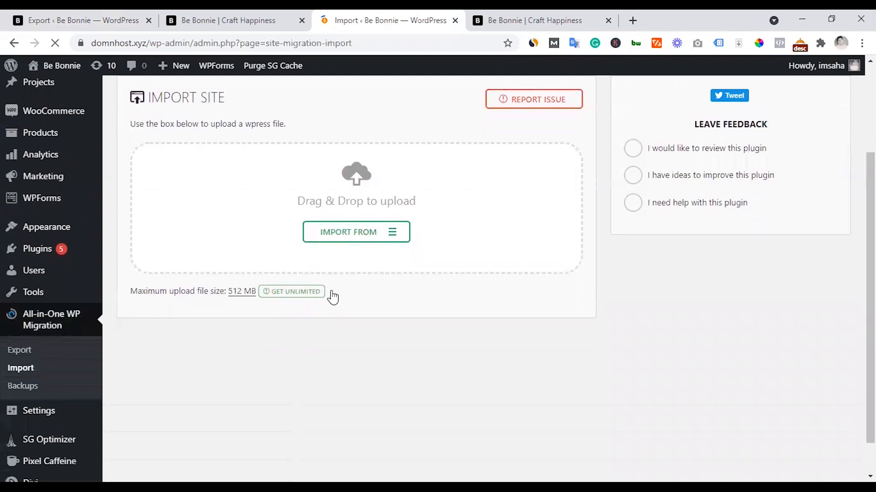
{"action": "left_click", "coordinate": [361, 236]}
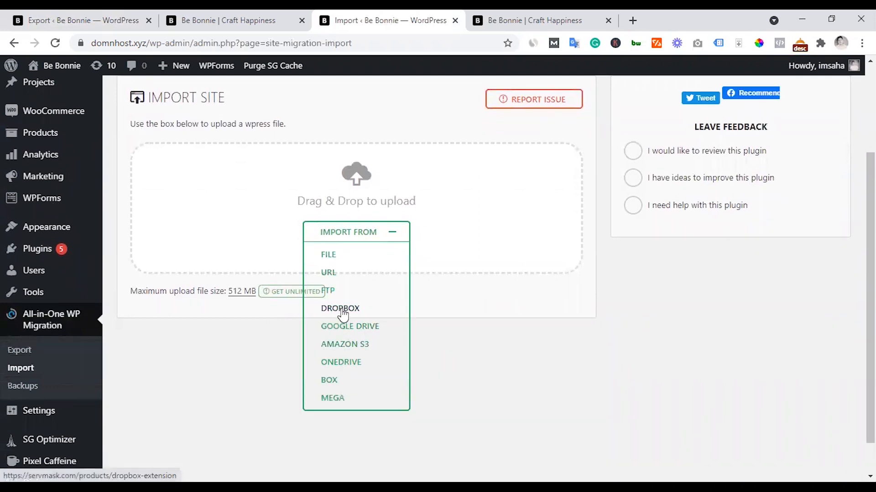